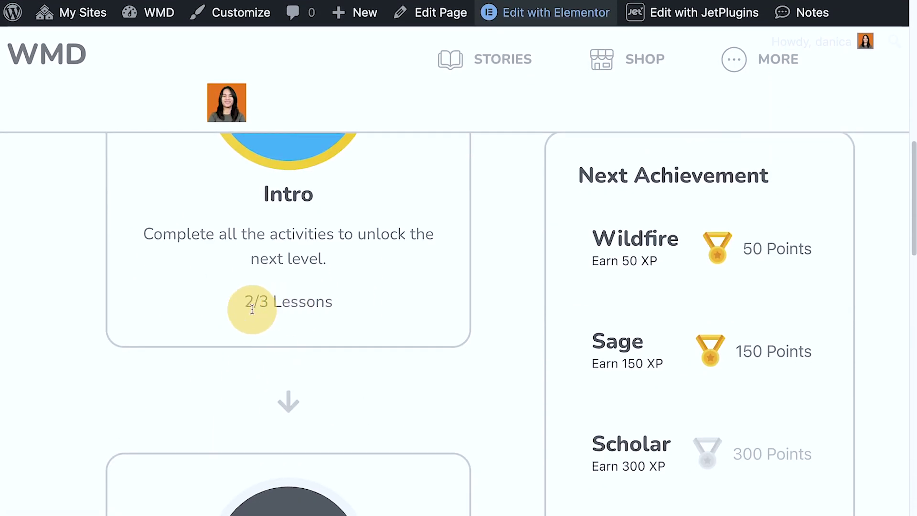
Step: Open the Introduction lessons page, showing 2/3 Lessons, from the dashboard's Intro progress ring
{"action": "scroll", "coordinate": [412, 316], "scroll_direction": "up", "scroll_amount": 7}
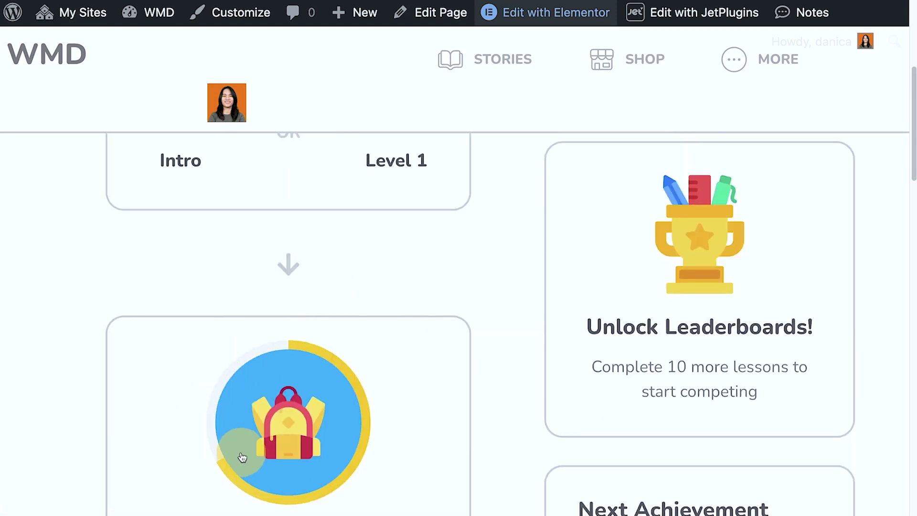
{"action": "scroll", "coordinate": [599, 139], "scroll_direction": "down", "scroll_amount": 5}
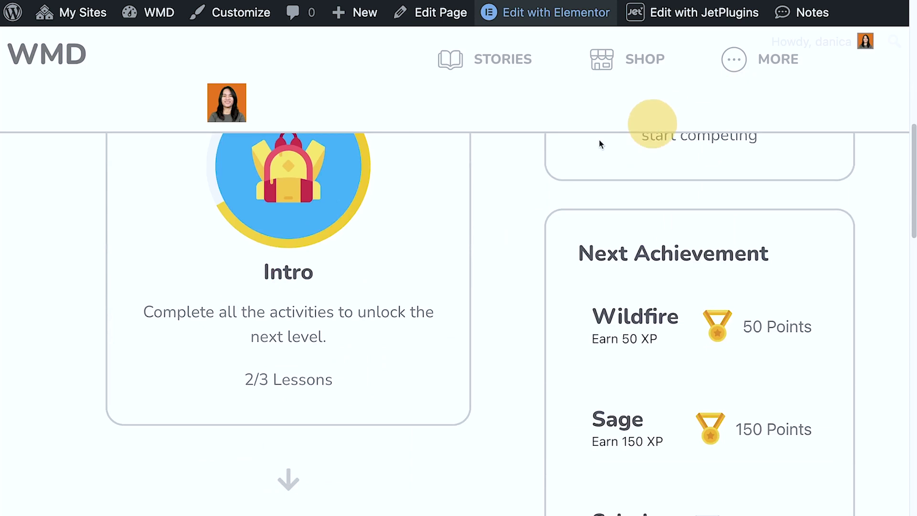
{"action": "left_click", "coordinate": [324, 212]}
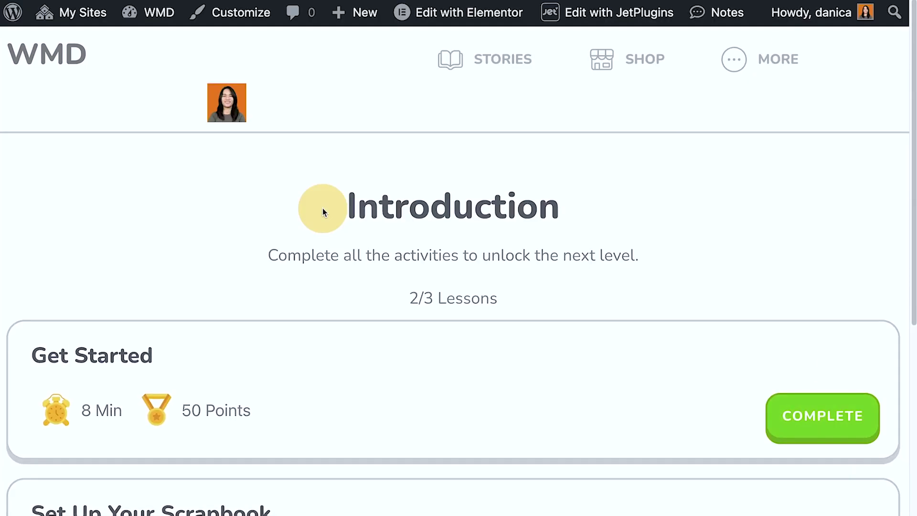
Step: Complete the Set Up Your Scrapbook lesson and exit to Introduction, now at 3/3 lessons
{"action": "key", "text": "ctrl+minus"}
{"action": "key", "text": "ctrl+minus"}
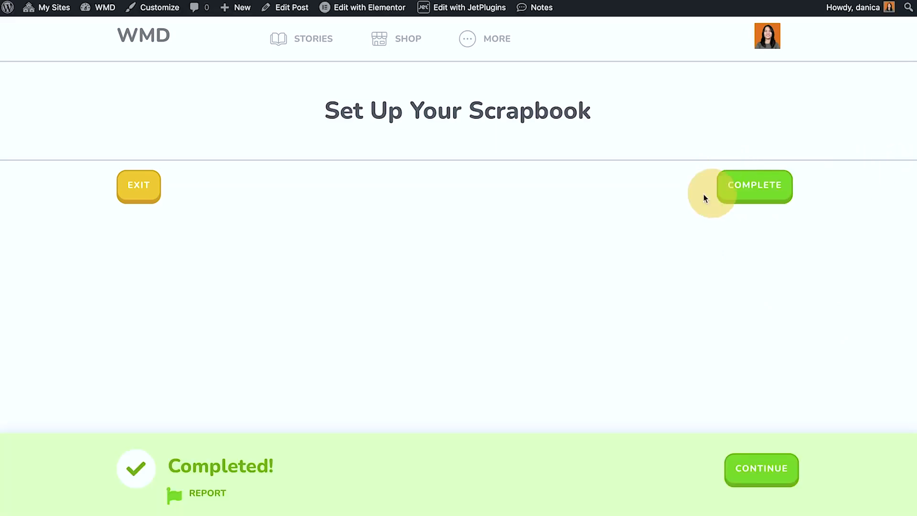
{"action": "left_click", "coordinate": [139, 188]}
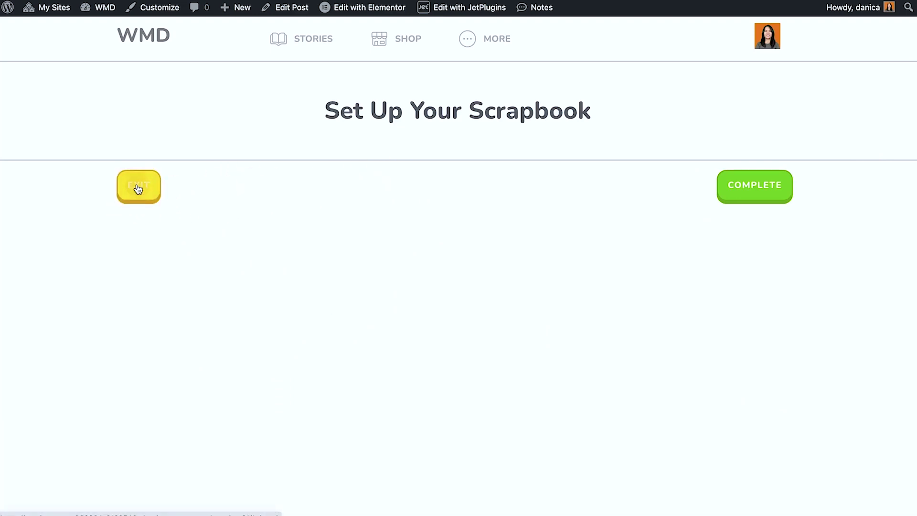
{"action": "left_click", "coordinate": [408, 249]}
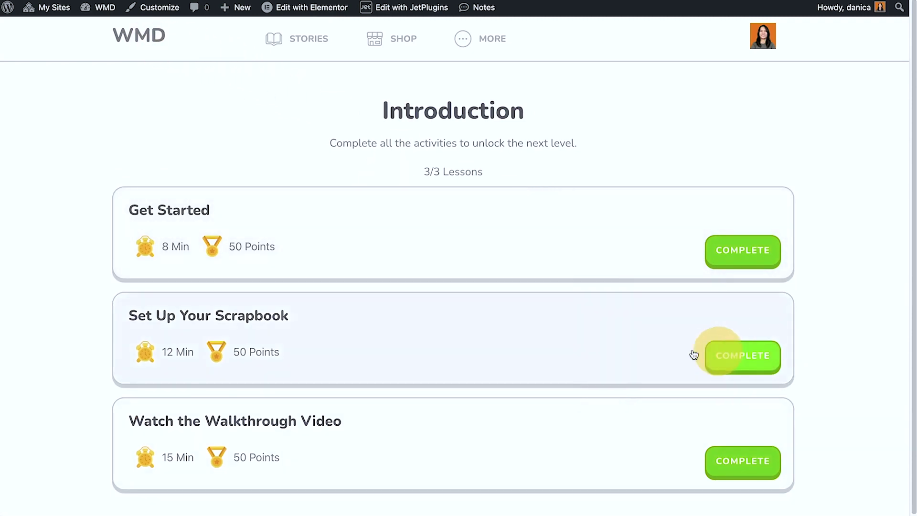
Step: Go back to the dashboard and check that the Intro card's ring reads 3/3 Lessons
{"action": "left_click", "coordinate": [709, 354]}
{"action": "left_click", "coordinate": [614, 298]}
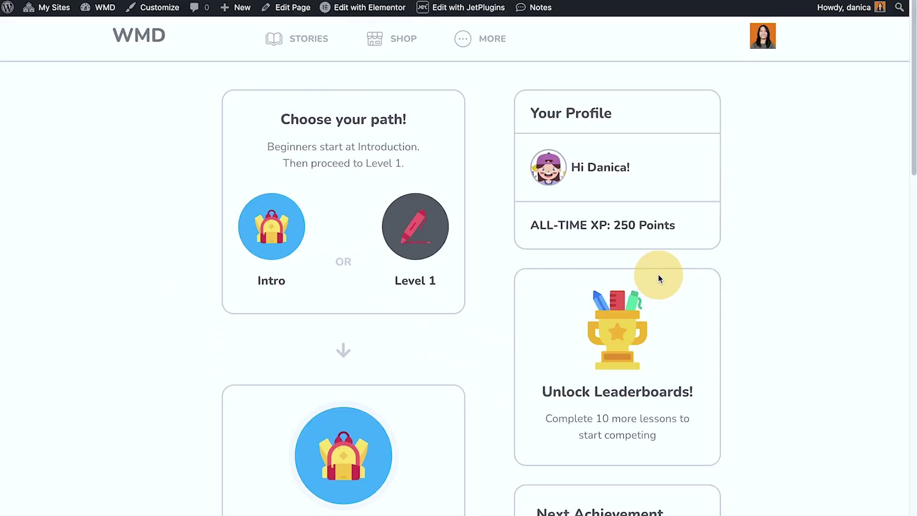
{"action": "scroll", "coordinate": [436, 331], "scroll_direction": "down", "scroll_amount": 1}
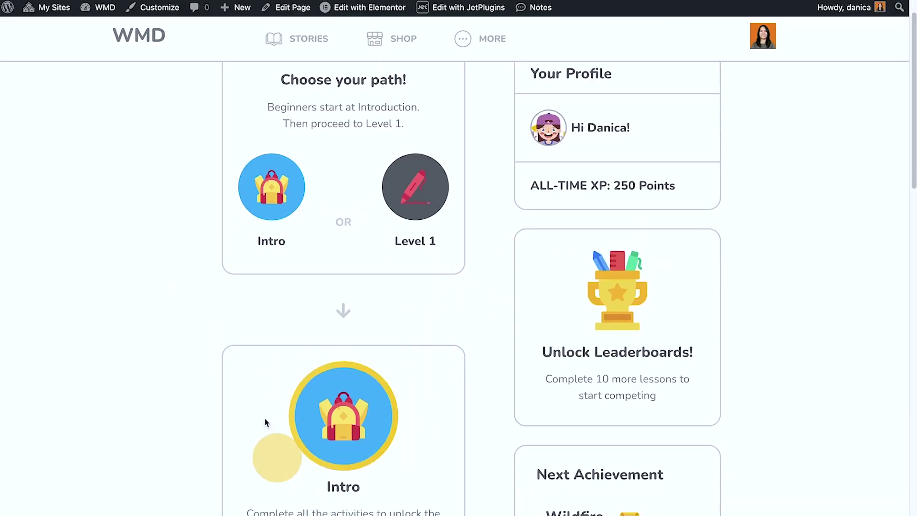
{"action": "scroll", "coordinate": [330, 372], "scroll_direction": "down", "scroll_amount": 1}
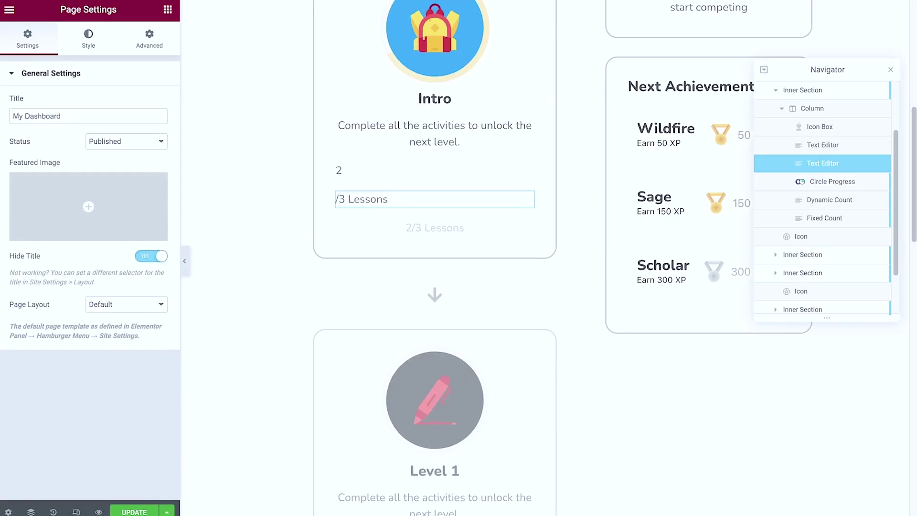
{"action": "scroll", "coordinate": [550, 144], "scroll_direction": "up", "scroll_amount": 5}
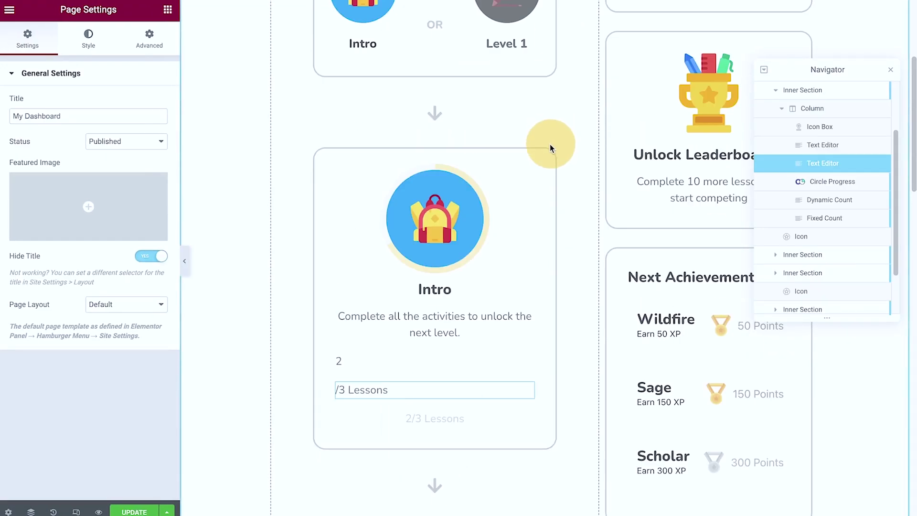
Step: Zoom the editor to 150% and select the Intro card's Circle Progress widget from the Navigator
{"action": "key", "text": "ctrl+plus"}
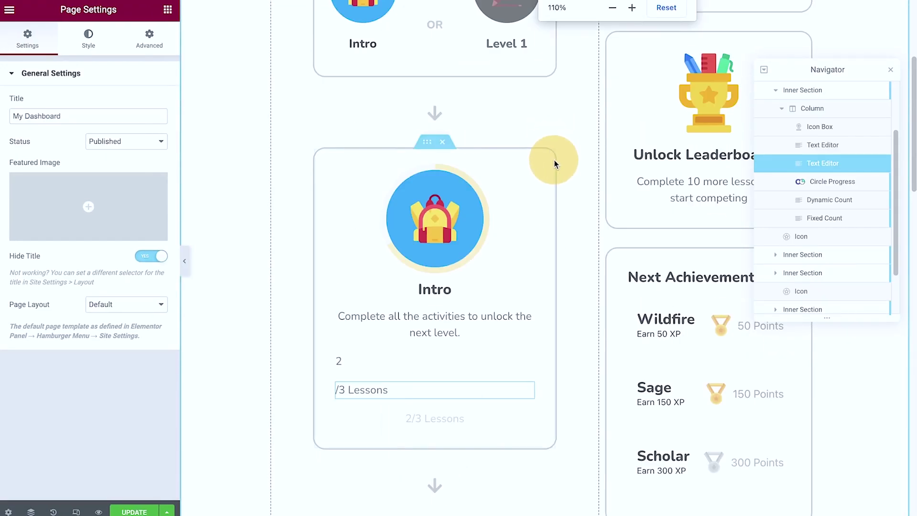
{"action": "key", "text": "ctrl+plus"}
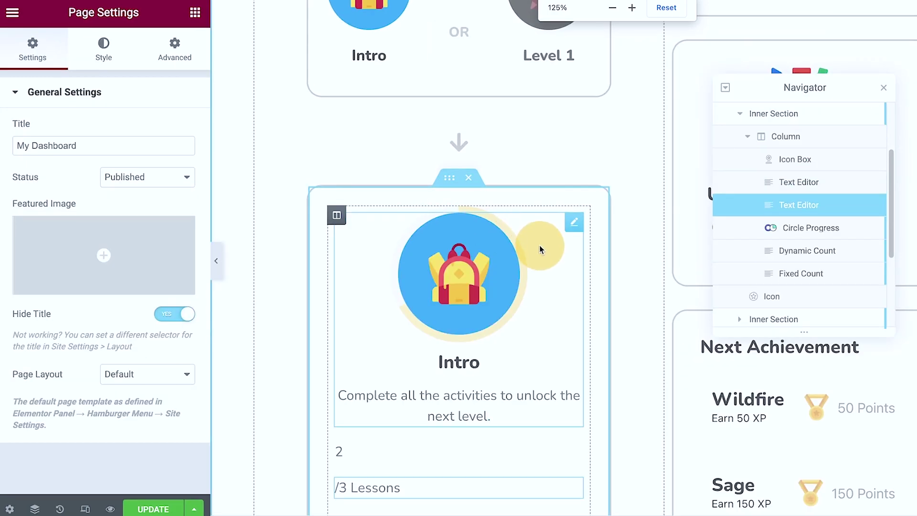
{"action": "key", "text": "ctrl+plus"}
{"action": "left_click_drag", "start_coordinate": [764, 89], "coordinate": [793, 46]}
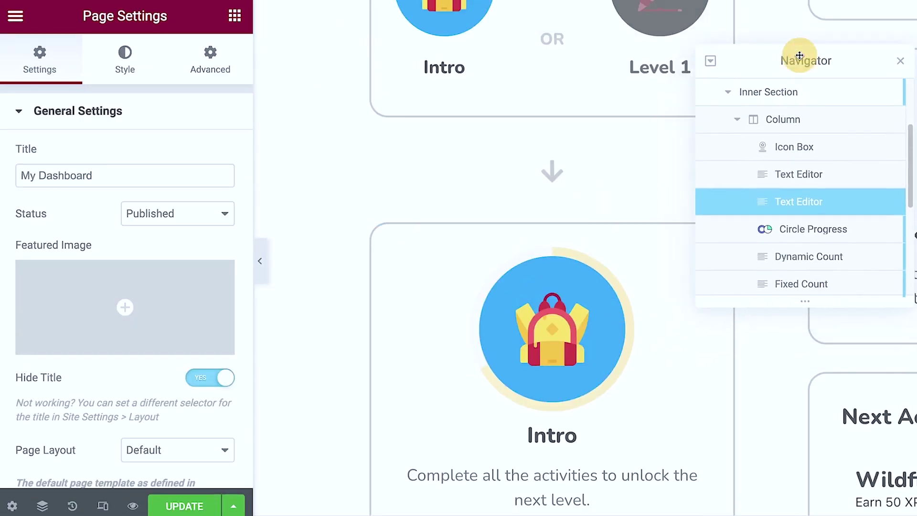
{"action": "left_click", "coordinate": [829, 235]}
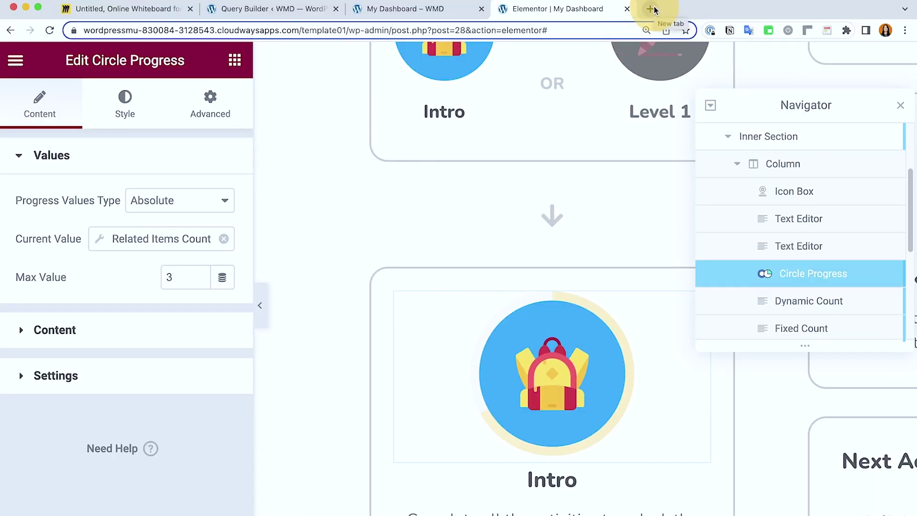
{"action": "left_click", "coordinate": [650, 9]}
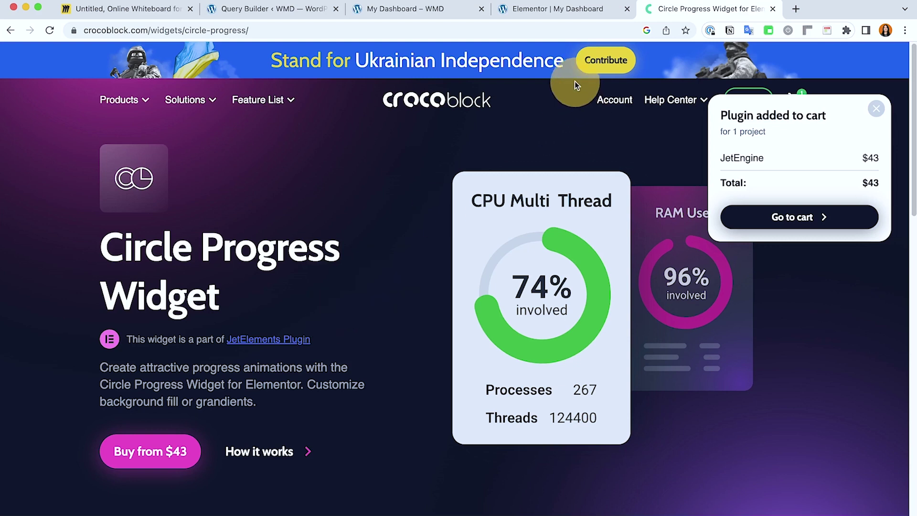
{"action": "left_click", "coordinate": [536, 18]}
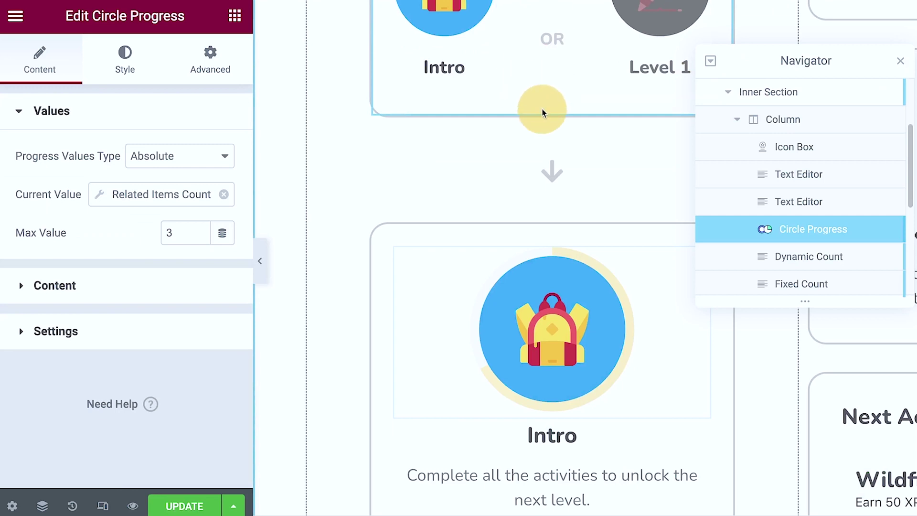
{"action": "left_click", "coordinate": [234, 16]}
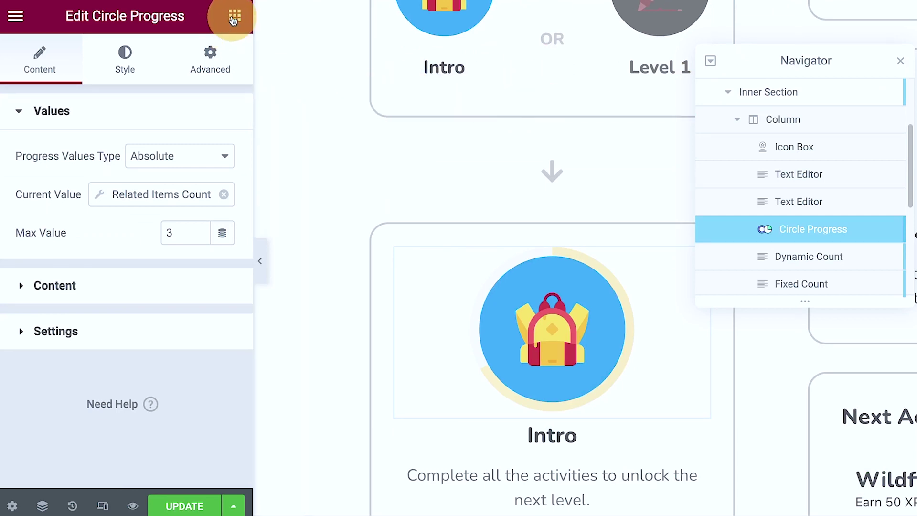
{"action": "left_click", "coordinate": [234, 17]}
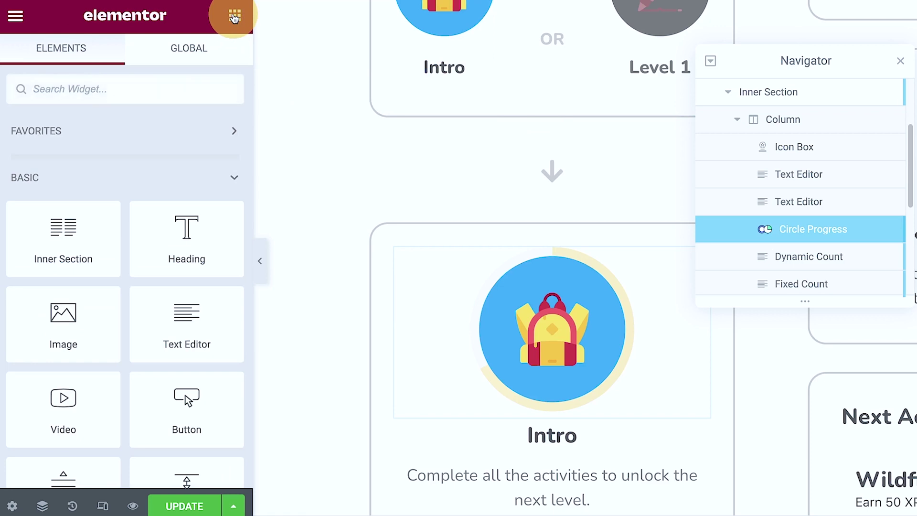
{"action": "type", "text": "circl"}
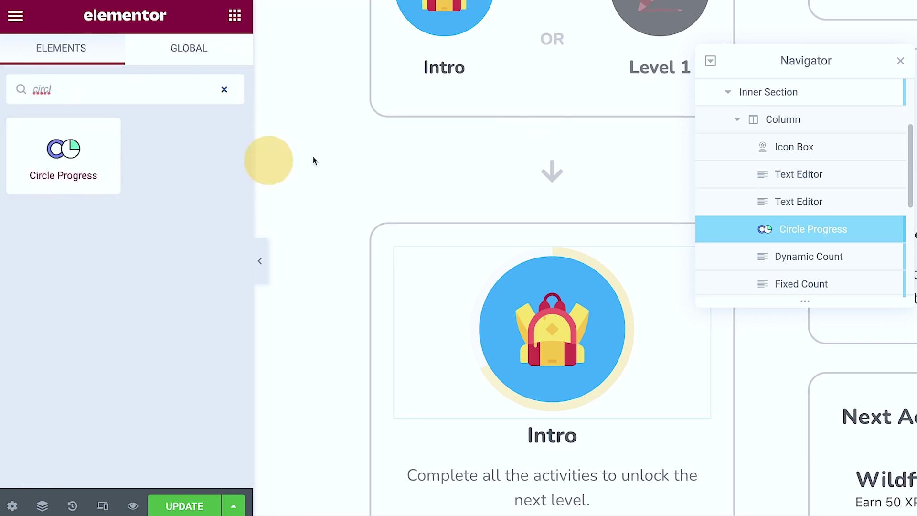
{"action": "left_click", "coordinate": [833, 208]}
{"action": "left_click", "coordinate": [834, 231]}
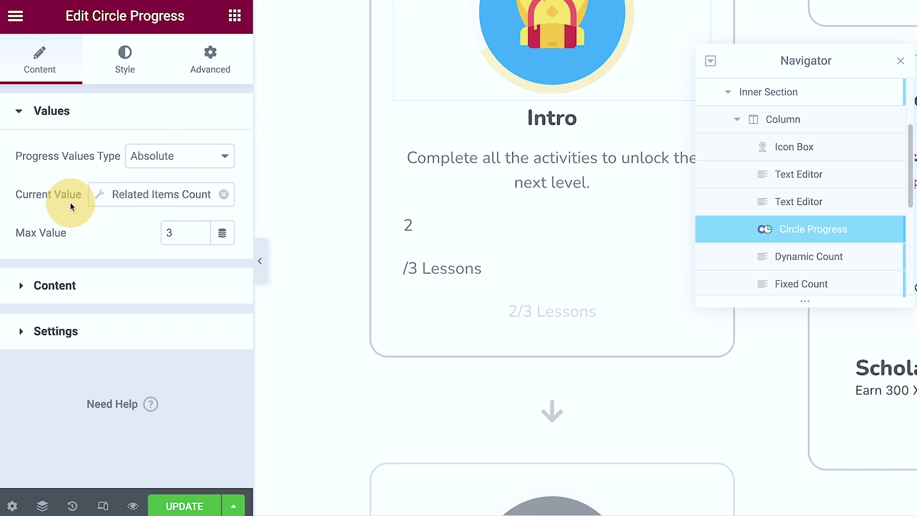
{"action": "left_click", "coordinate": [155, 195]}
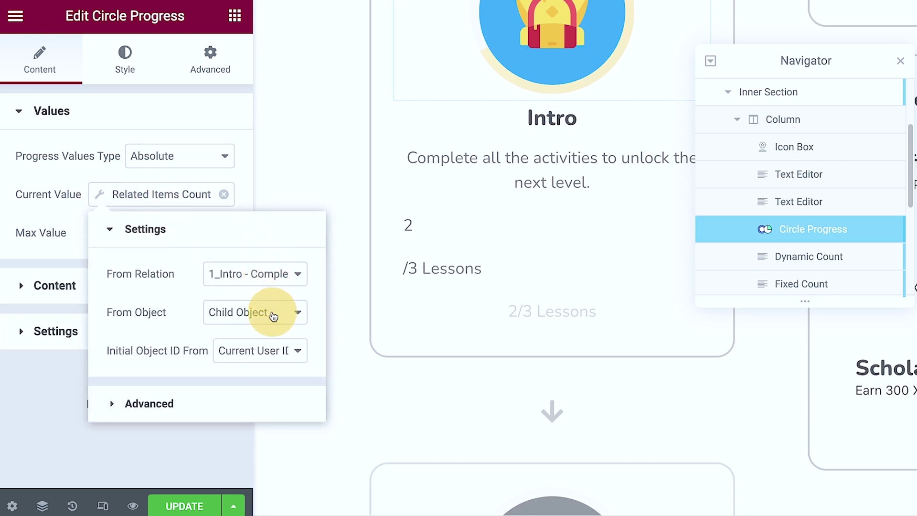
Step: Keep Initial Object ID From as Current User ID and expand the widget's Content section
{"action": "left_click", "coordinate": [274, 355]}
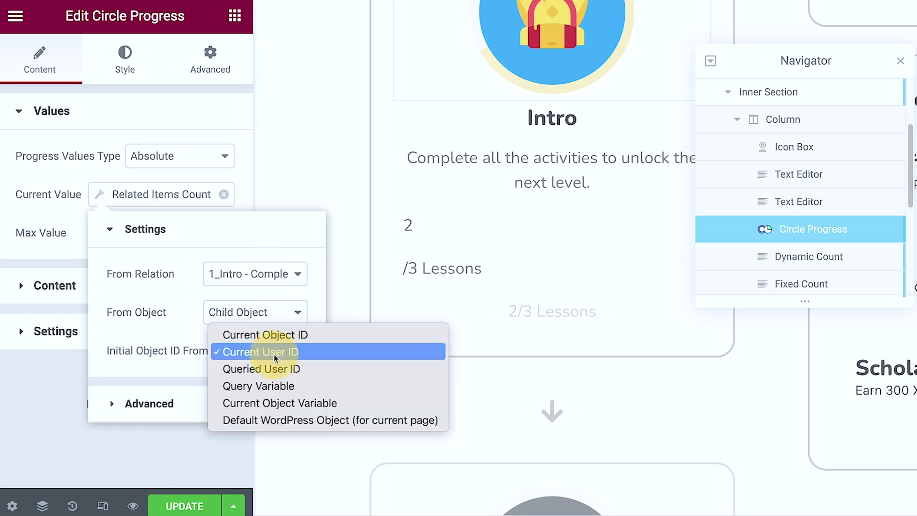
{"action": "left_click", "coordinate": [272, 353]}
{"action": "left_click", "coordinate": [54, 282]}
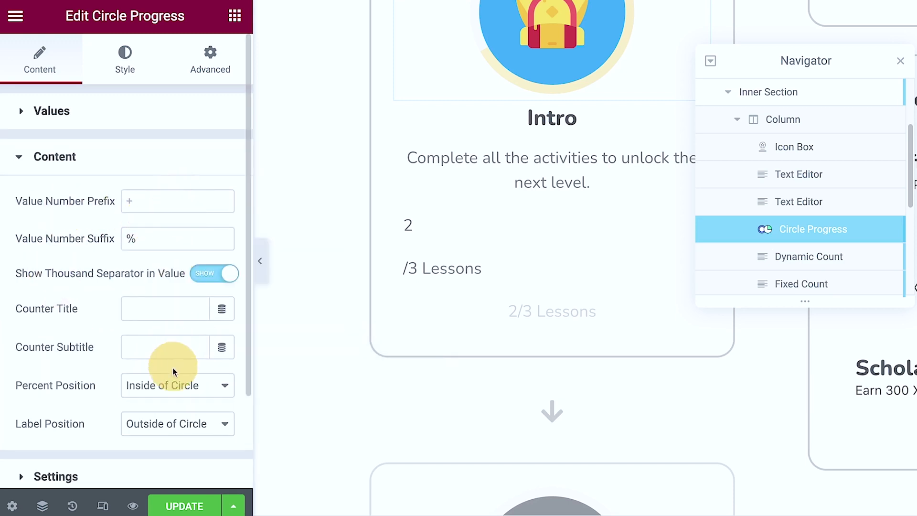
Step: Expand the Circle Progress Settings section and review its size and stroke options
{"action": "scroll", "coordinate": [135, 371], "scroll_direction": "down", "scroll_amount": 3}
{"action": "left_click", "coordinate": [132, 368]}
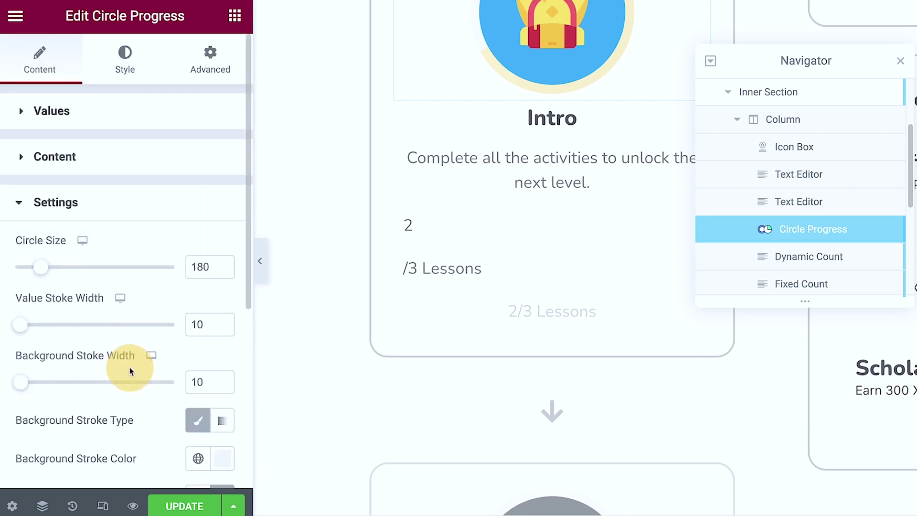
{"action": "scroll", "coordinate": [131, 361], "scroll_direction": "down", "scroll_amount": 5}
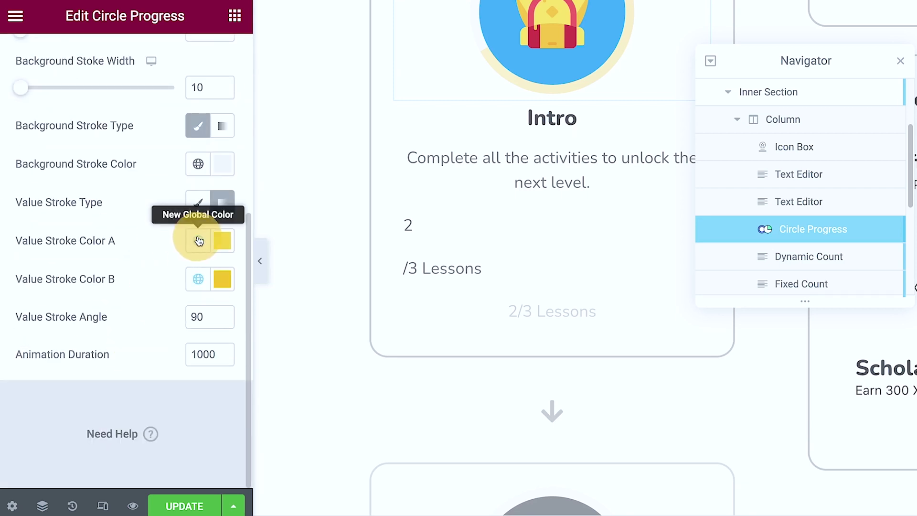
{"action": "scroll", "coordinate": [199, 295], "scroll_direction": "up", "scroll_amount": 5}
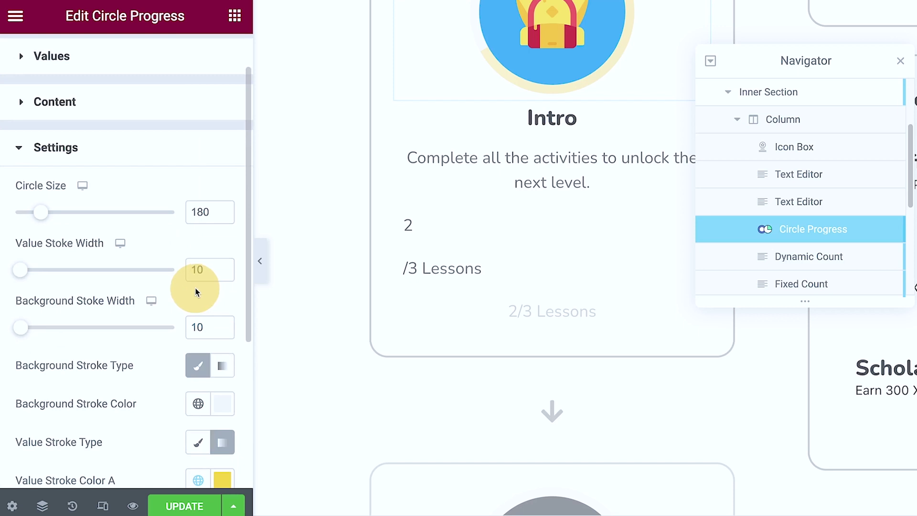
{"action": "scroll", "coordinate": [210, 323], "scroll_direction": "down", "scroll_amount": 5}
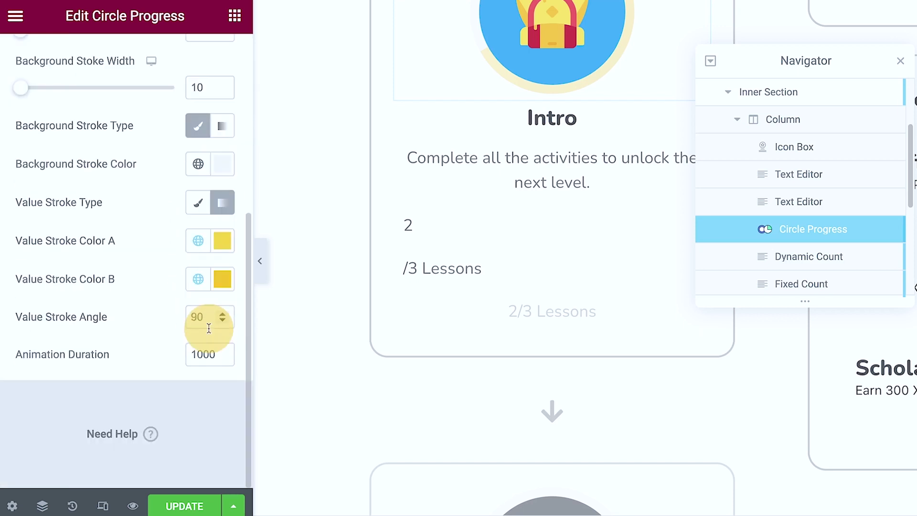
{"action": "scroll", "coordinate": [405, 229], "scroll_direction": "up", "scroll_amount": 5}
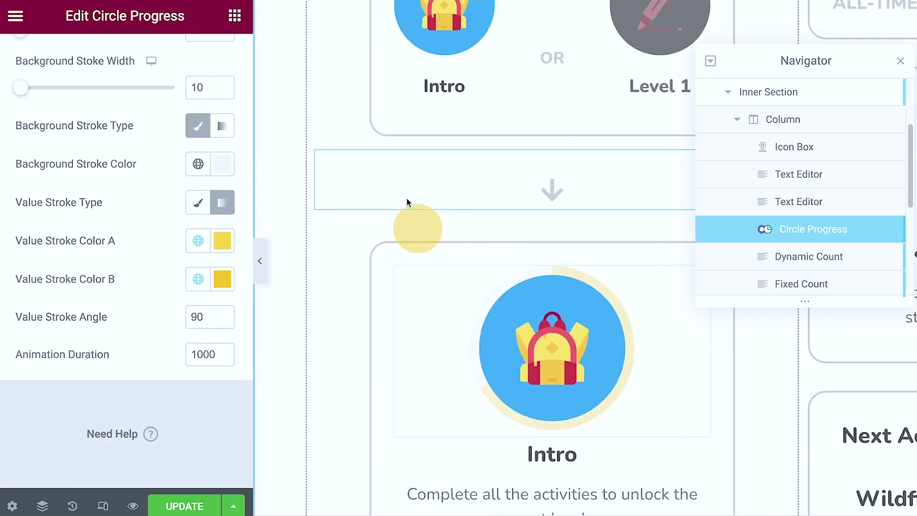
Step: Add a new Circle Progress widget, found by searching 'circl', above the Intro card
{"action": "left_click", "coordinate": [233, 17]}
{"action": "type", "text": "circl"}
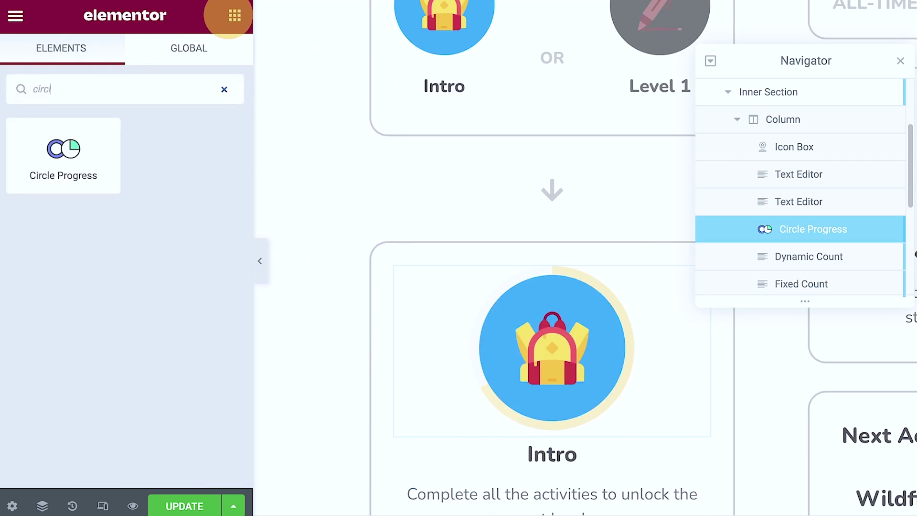
{"action": "left_click_drag", "start_coordinate": [63, 155], "coordinate": [493, 296]}
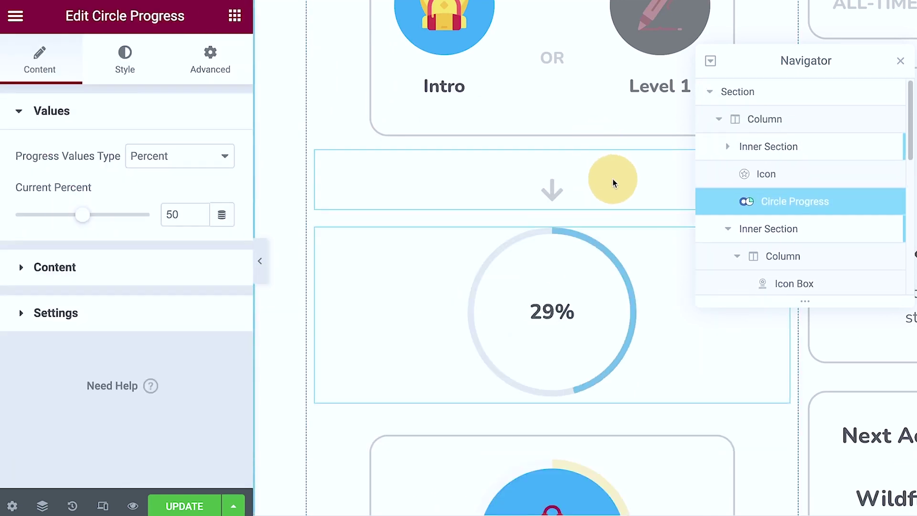
Step: Switch the new widget's Progress Values Type to Absolute and open Current Value's dynamic tags
{"action": "scroll", "coordinate": [613, 183], "scroll_direction": "down", "scroll_amount": 3}
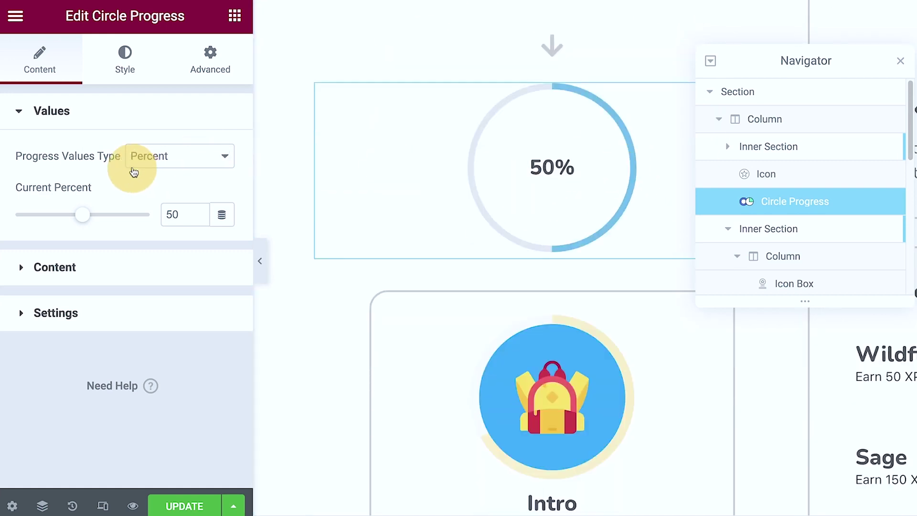
{"action": "left_click", "coordinate": [180, 167]}
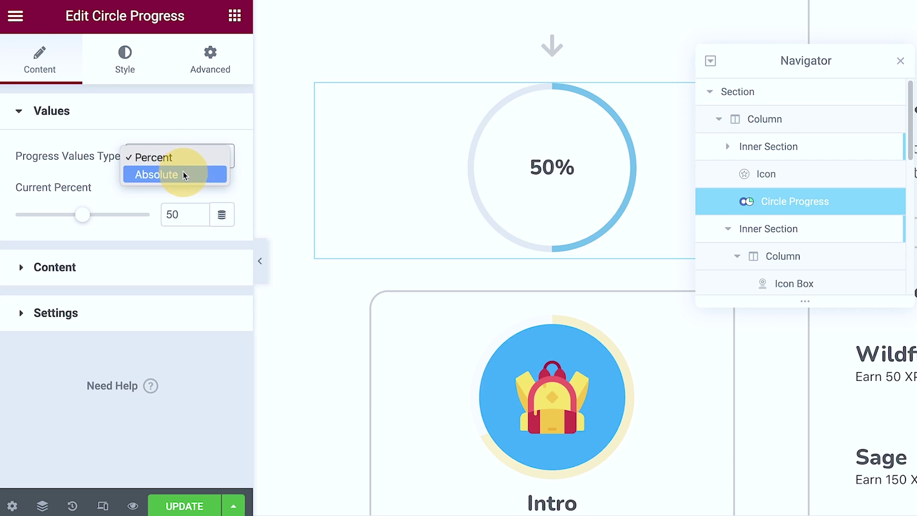
{"action": "left_click", "coordinate": [183, 173]}
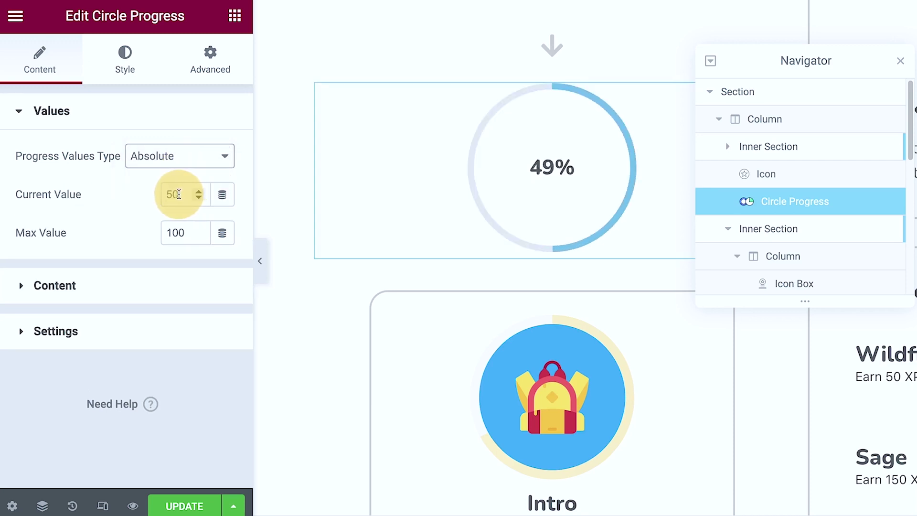
{"action": "left_click_drag", "start_coordinate": [177, 194], "coordinate": [162, 194]}
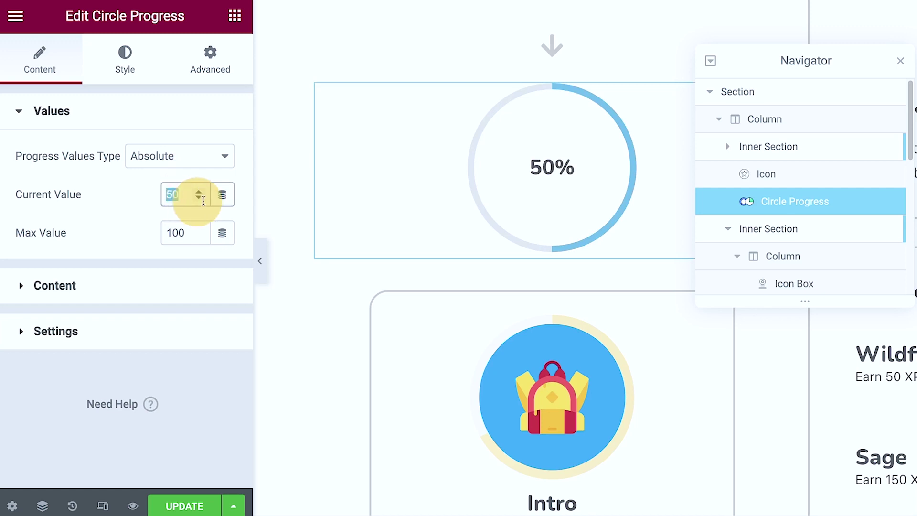
{"action": "left_click", "coordinate": [222, 194]}
Step: Compare with the Intro card's lower Circle Progress settings, then reopen the top widget's Current Value tags
{"action": "scroll", "coordinate": [177, 295], "scroll_direction": "down", "scroll_amount": 4}
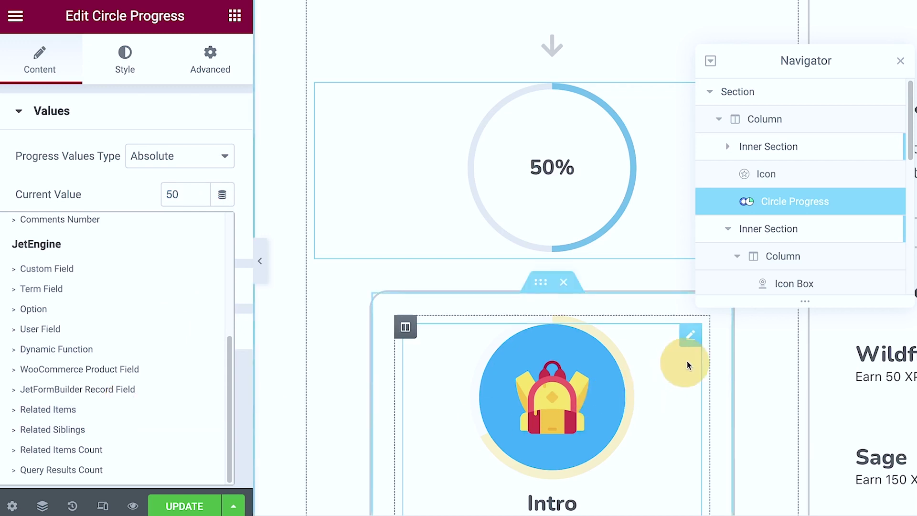
{"action": "left_click", "coordinate": [691, 339]}
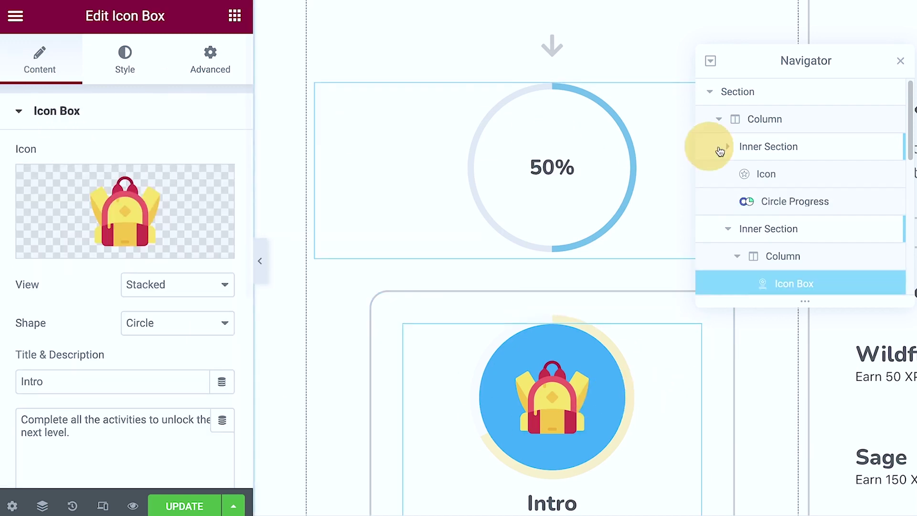
{"action": "left_click", "coordinate": [801, 204]}
{"action": "scroll", "coordinate": [807, 229], "scroll_direction": "down", "scroll_amount": 2}
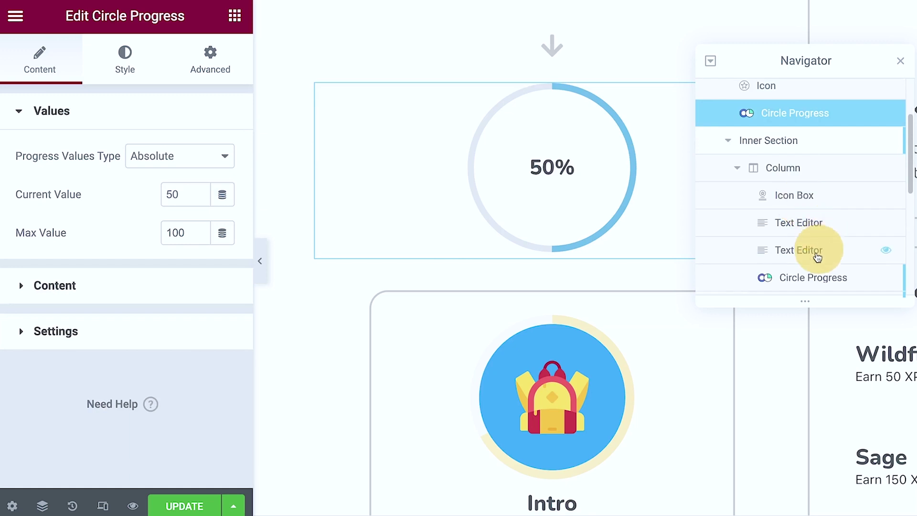
{"action": "left_click", "coordinate": [808, 274]}
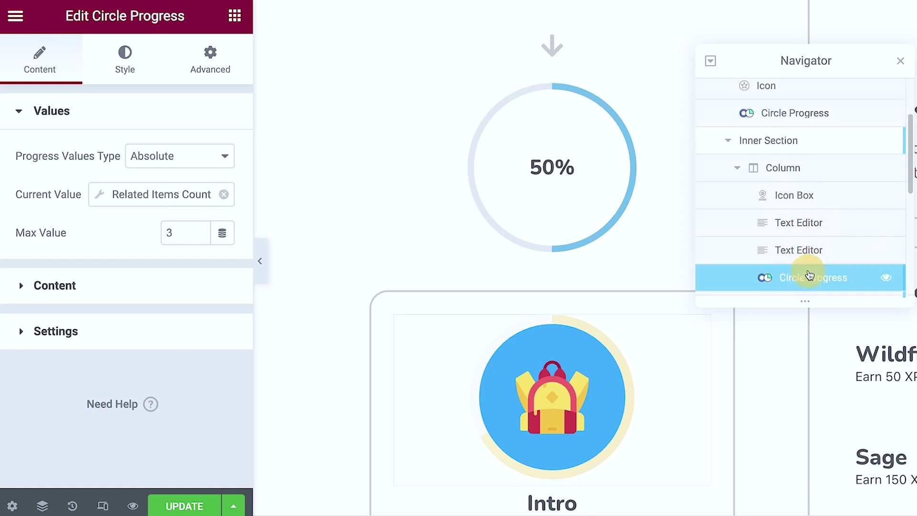
{"action": "left_click", "coordinate": [637, 164]}
{"action": "left_click", "coordinate": [224, 194]}
Step: Set Current Value to Related Items Count from 1_Intro - Completed Items, using Current User ID
{"action": "scroll", "coordinate": [194, 313], "scroll_direction": "down", "scroll_amount": 5}
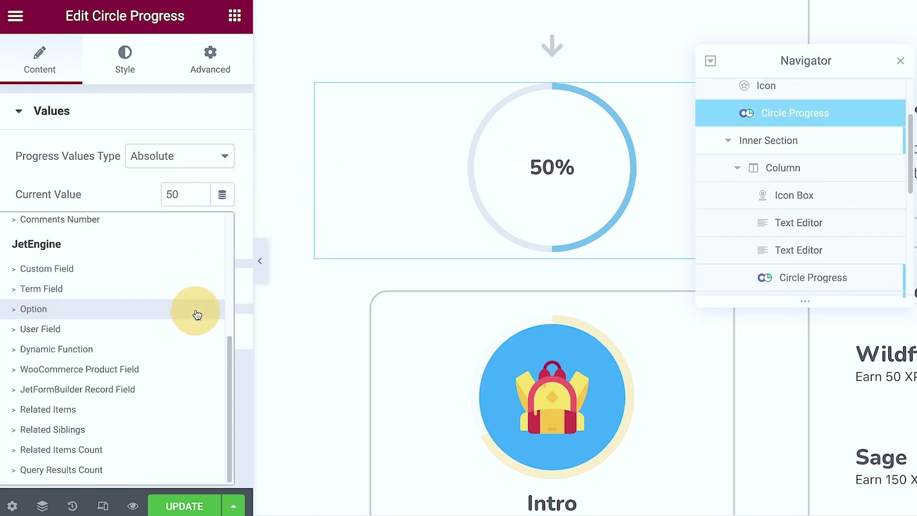
{"action": "left_click", "coordinate": [134, 453]}
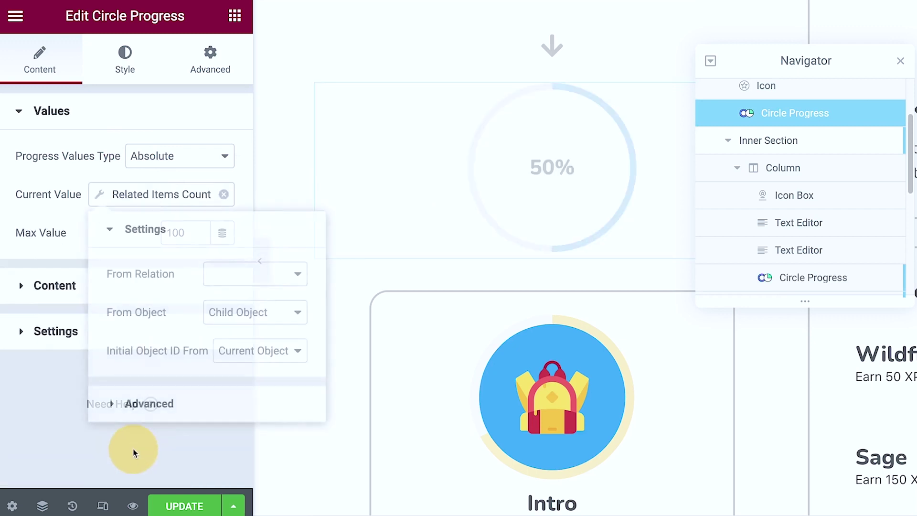
{"action": "left_click", "coordinate": [248, 274]}
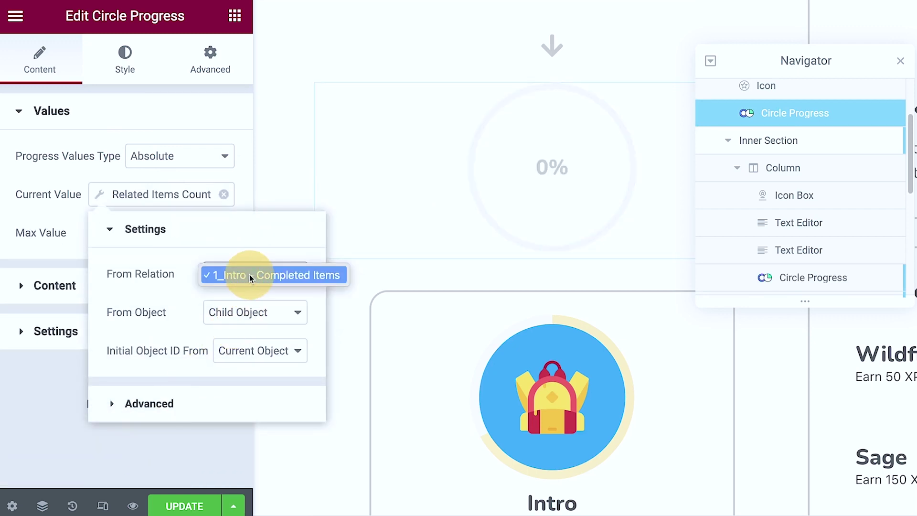
{"action": "left_click", "coordinate": [249, 275]}
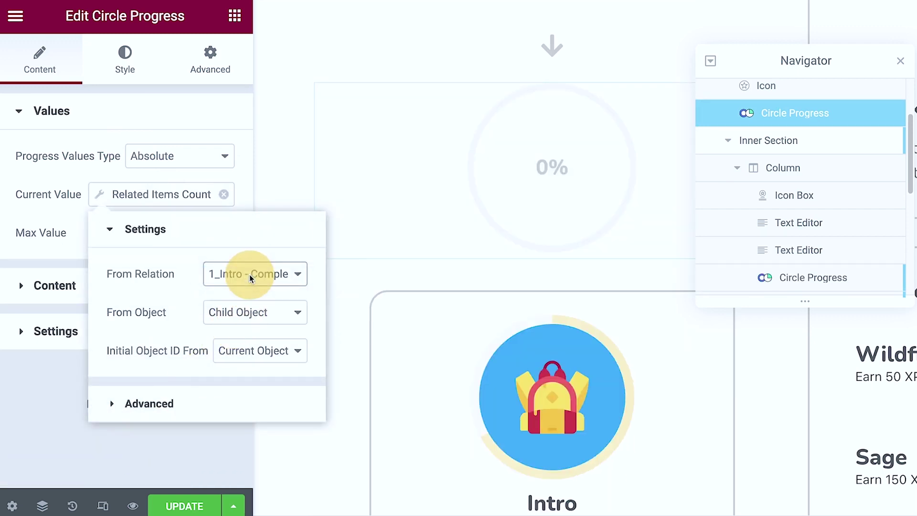
{"action": "left_click", "coordinate": [256, 348]}
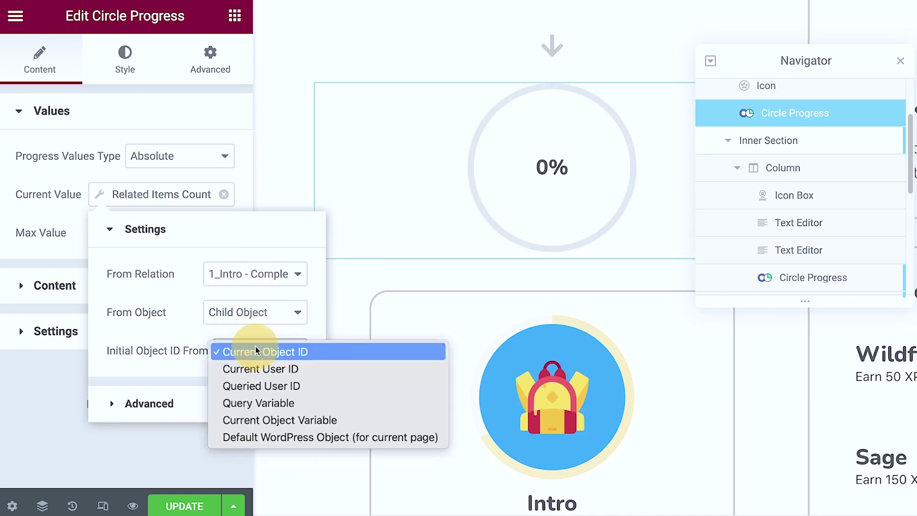
{"action": "left_click", "coordinate": [263, 370]}
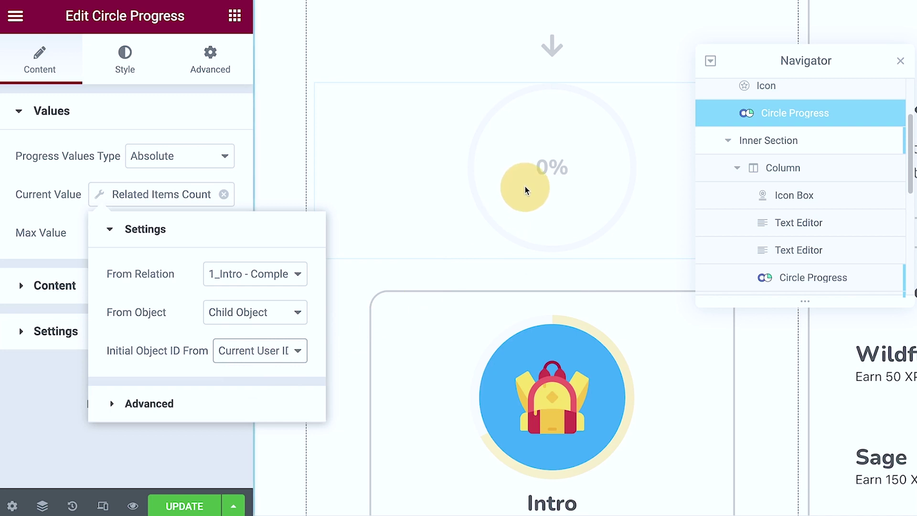
{"action": "left_click", "coordinate": [79, 165]}
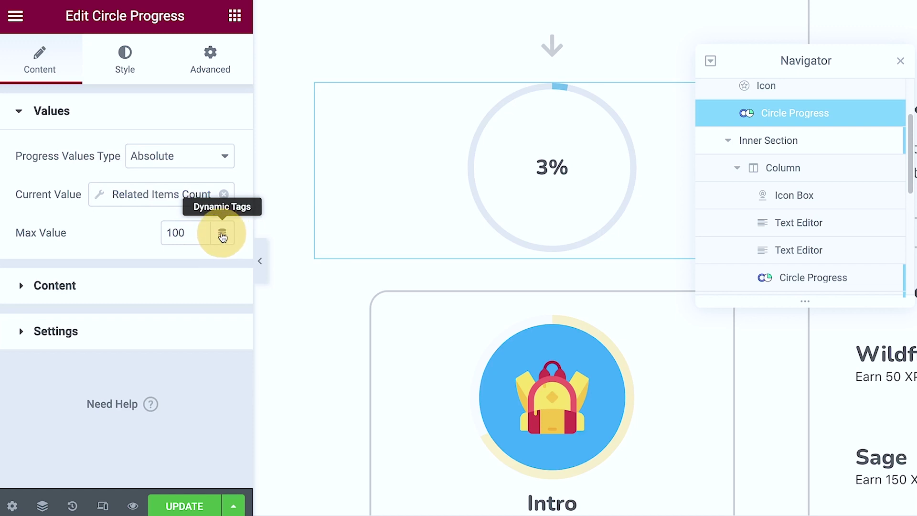
Step: Replace the Max Value of 100 with a static 3, without choosing a dynamic tag
{"action": "left_click", "coordinate": [223, 233]}
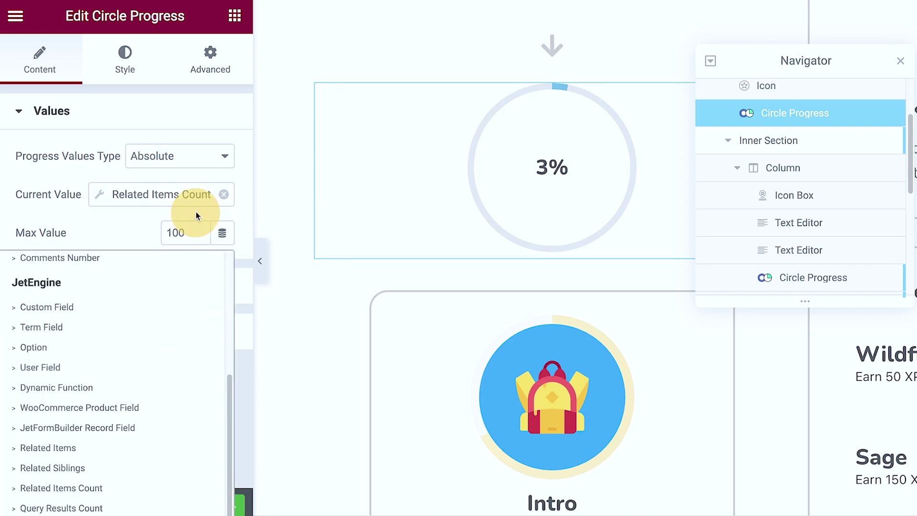
{"action": "left_click", "coordinate": [189, 232]}
{"action": "type", "text": "3"}
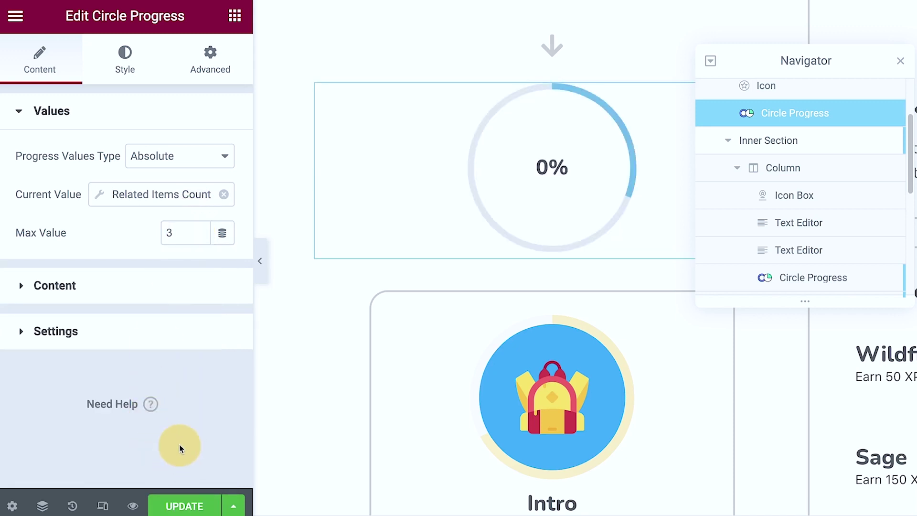
{"action": "left_click", "coordinate": [222, 232]}
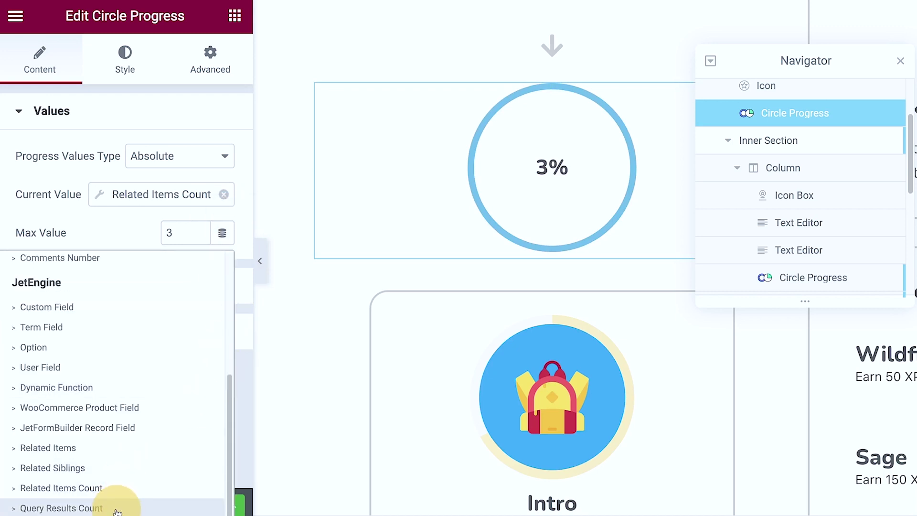
{"action": "left_click", "coordinate": [90, 229]}
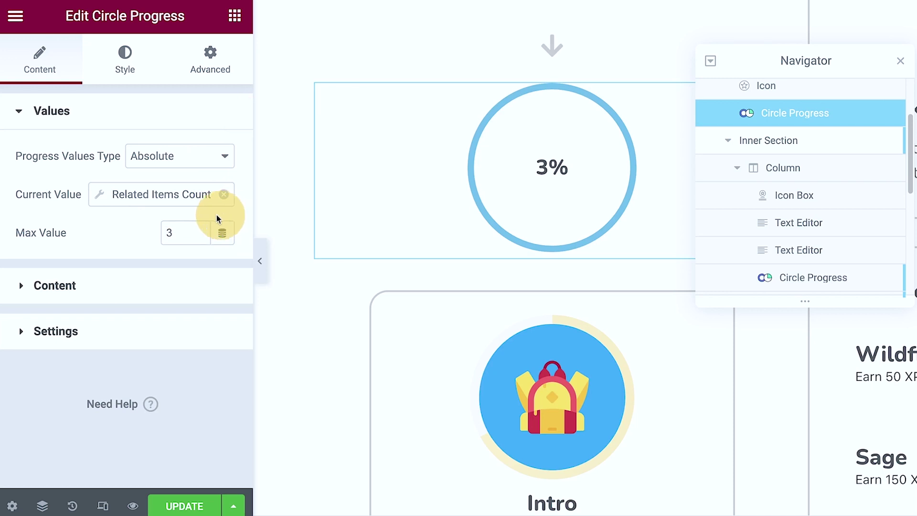
{"action": "scroll", "coordinate": [409, 164], "scroll_direction": "down", "scroll_amount": 3}
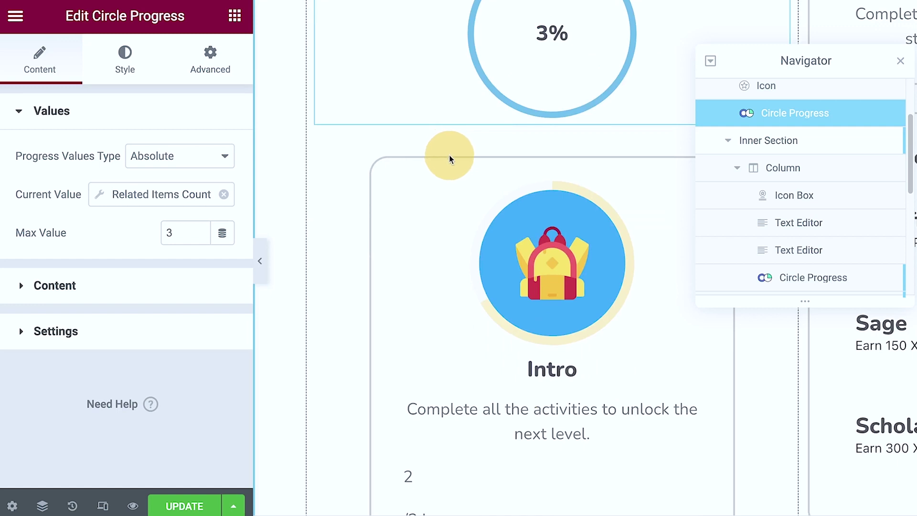
{"action": "scroll", "coordinate": [448, 160], "scroll_direction": "up", "scroll_amount": 6}
{"action": "scroll", "coordinate": [439, 223], "scroll_direction": "down", "scroll_amount": 1}
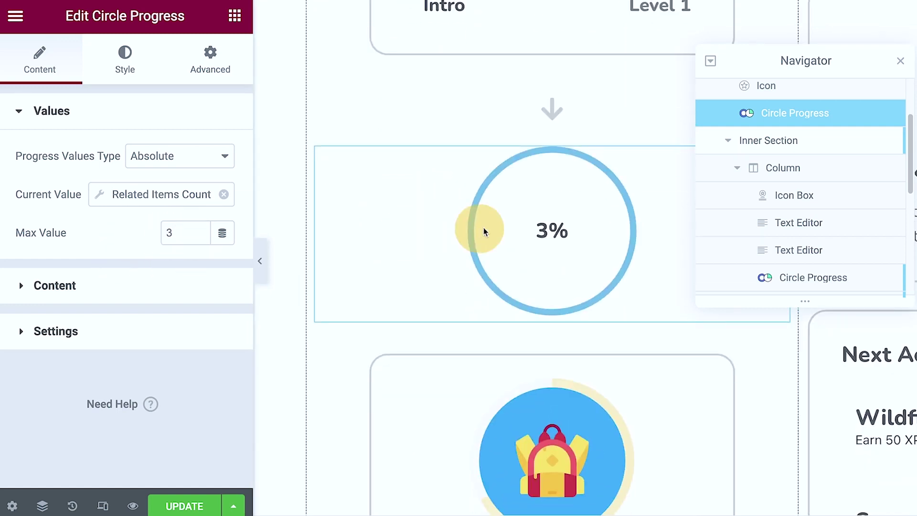
{"action": "scroll", "coordinate": [483, 229], "scroll_direction": "down", "scroll_amount": 9}
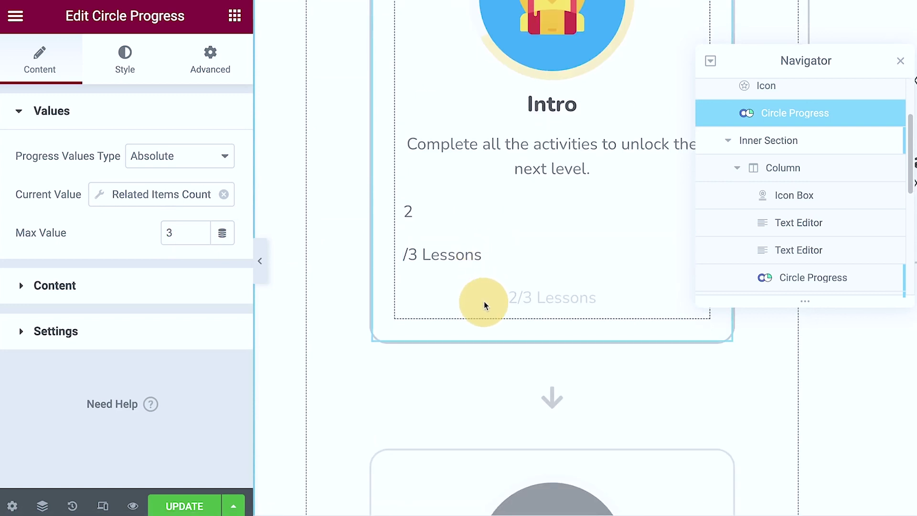
{"action": "scroll", "coordinate": [501, 272], "scroll_direction": "up", "scroll_amount": 7}
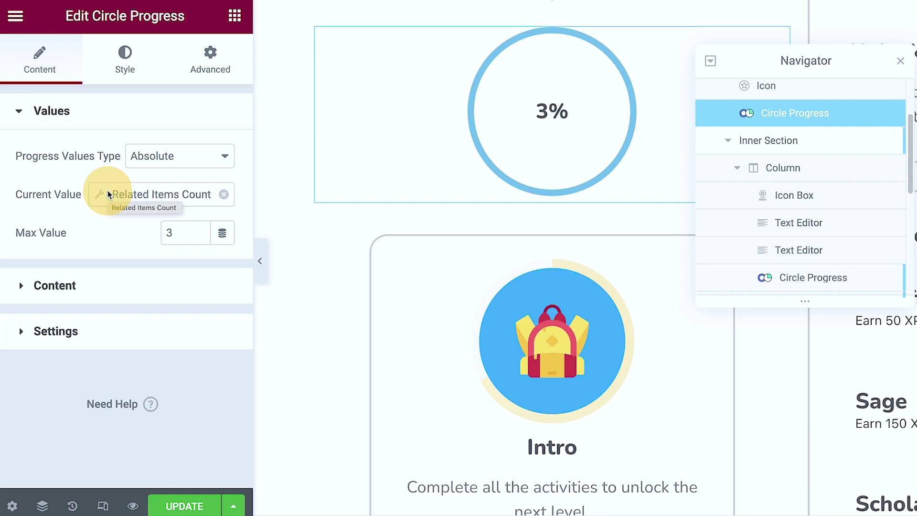
{"action": "left_click", "coordinate": [123, 291]}
{"action": "scroll", "coordinate": [122, 292], "scroll_direction": "down", "scroll_amount": 3}
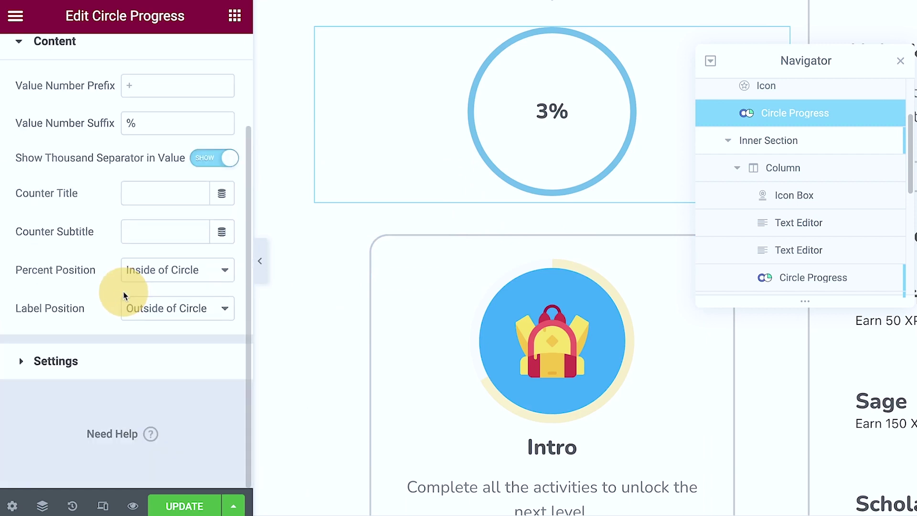
{"action": "left_click", "coordinate": [127, 369]}
{"action": "scroll", "coordinate": [147, 315], "scroll_direction": "down", "scroll_amount": 5}
{"action": "scroll", "coordinate": [148, 312], "scroll_direction": "up", "scroll_amount": 5}
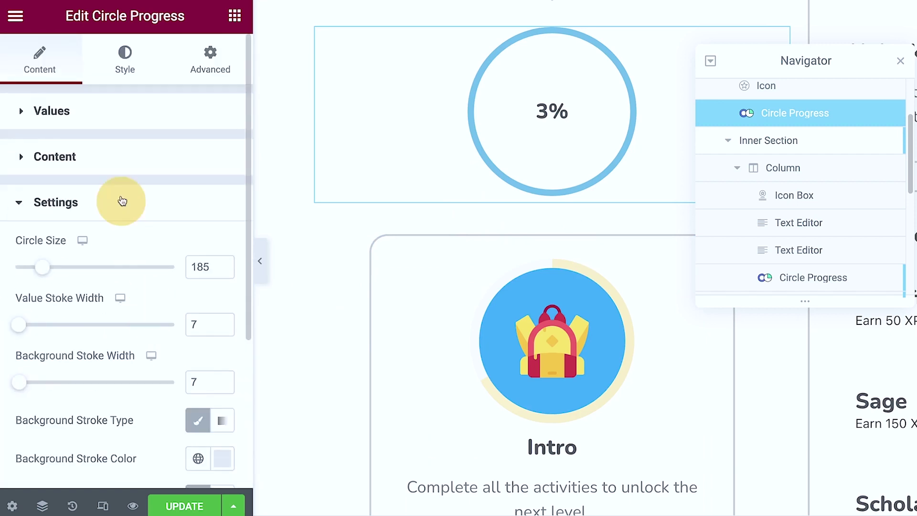
{"action": "left_click", "coordinate": [127, 70]}
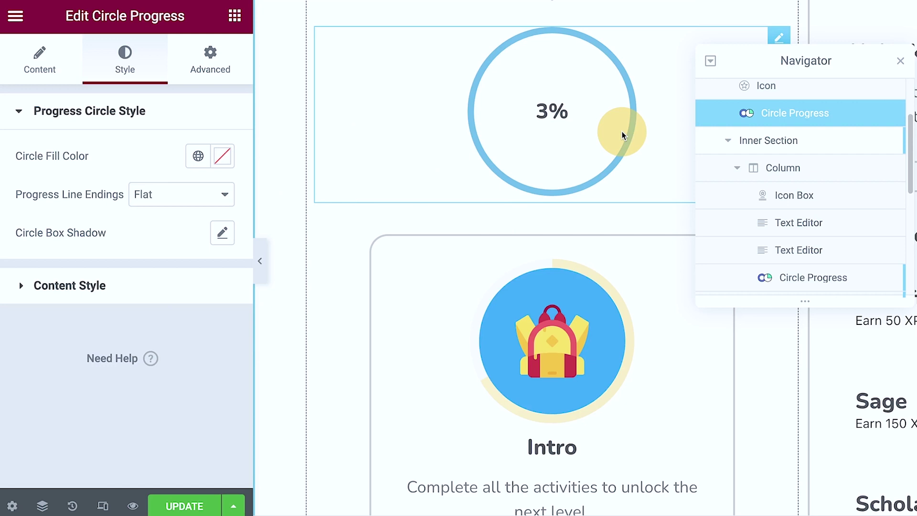
{"action": "left_click", "coordinate": [39, 61]}
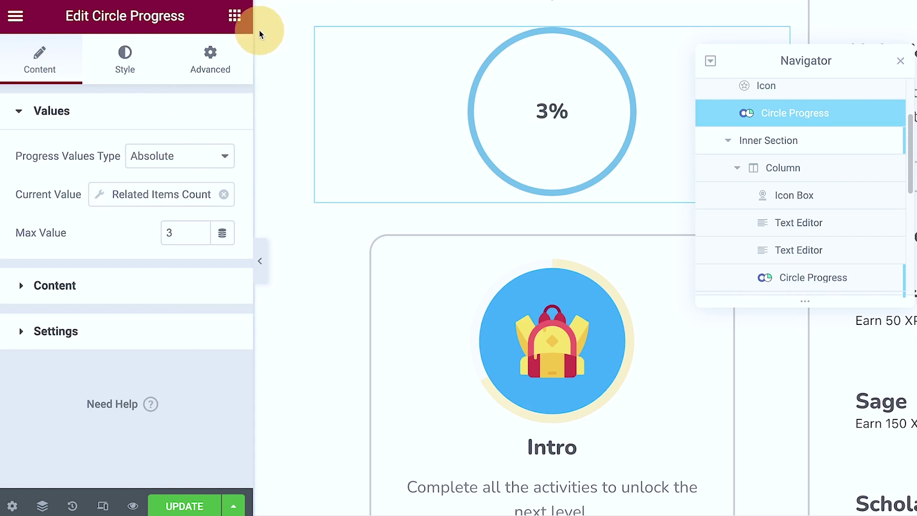
{"action": "left_click", "coordinate": [234, 16]}
Step: Search the Elements panel for 'prog' to list the progress widgets
{"action": "type", "text": "prog"}
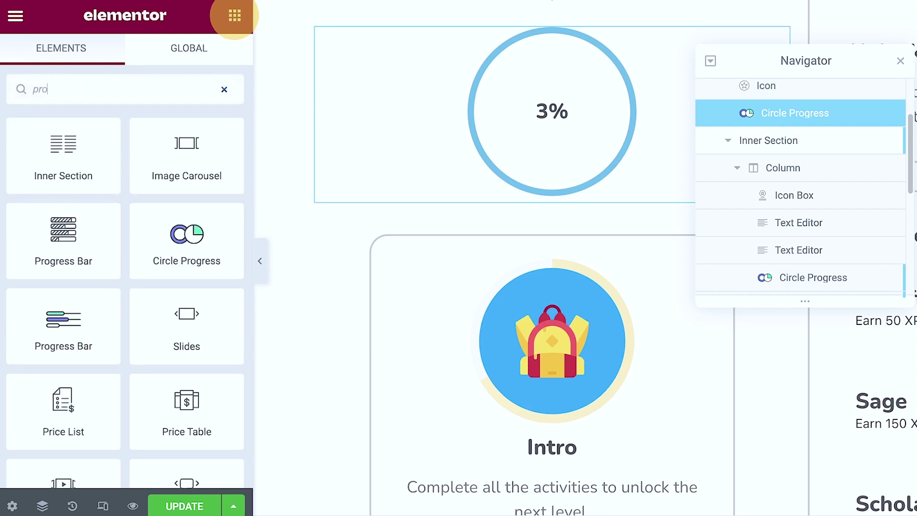